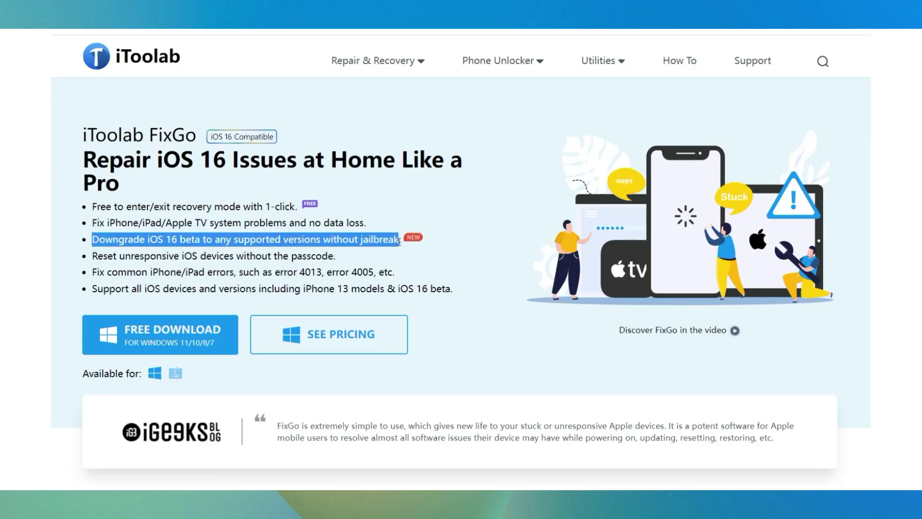
Step: Download FixGo for Windows and start the data-erasing Fix iOS System Advanced Mode repair
left_click(280, 234)
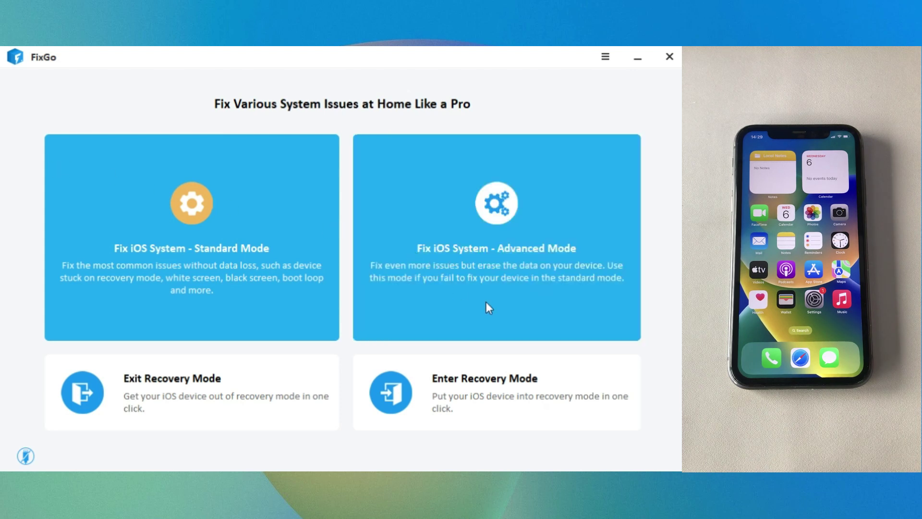
left_click(487, 307)
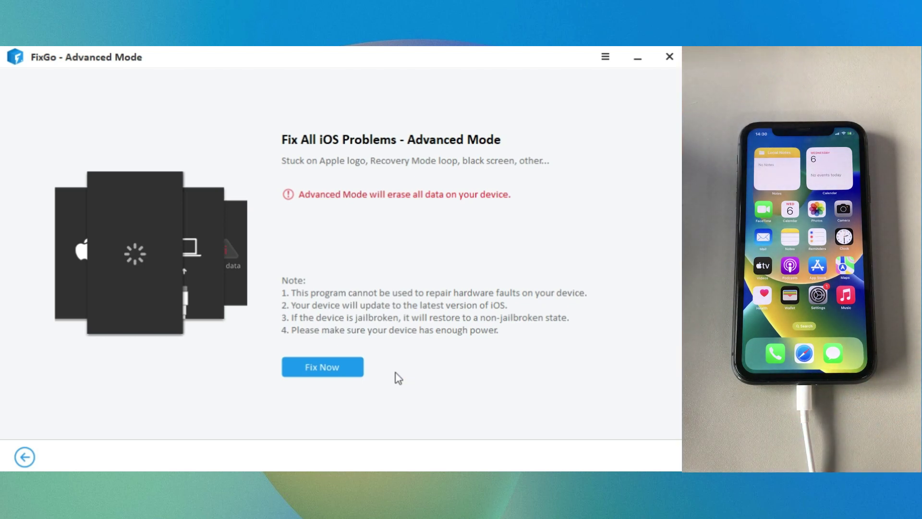
left_click(347, 375)
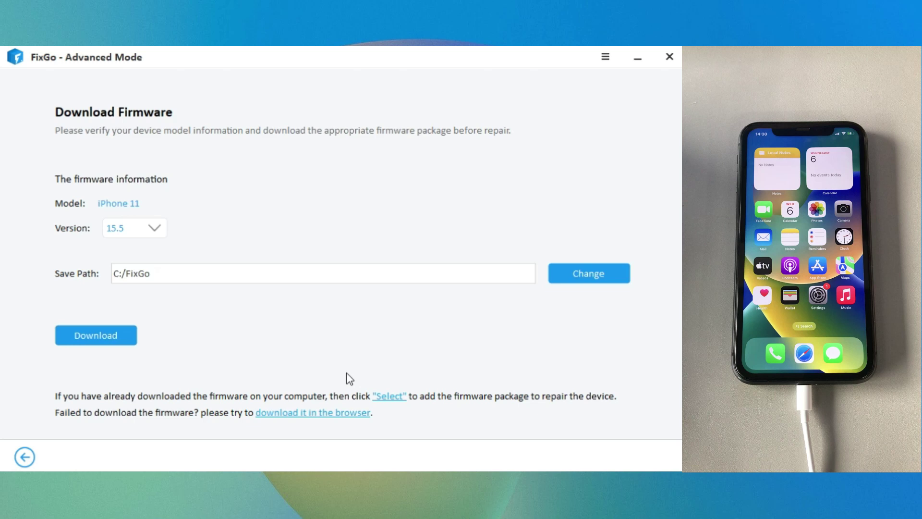
Step: Select firmware version 15.5 and download it to C:/FixGo
left_click(159, 231)
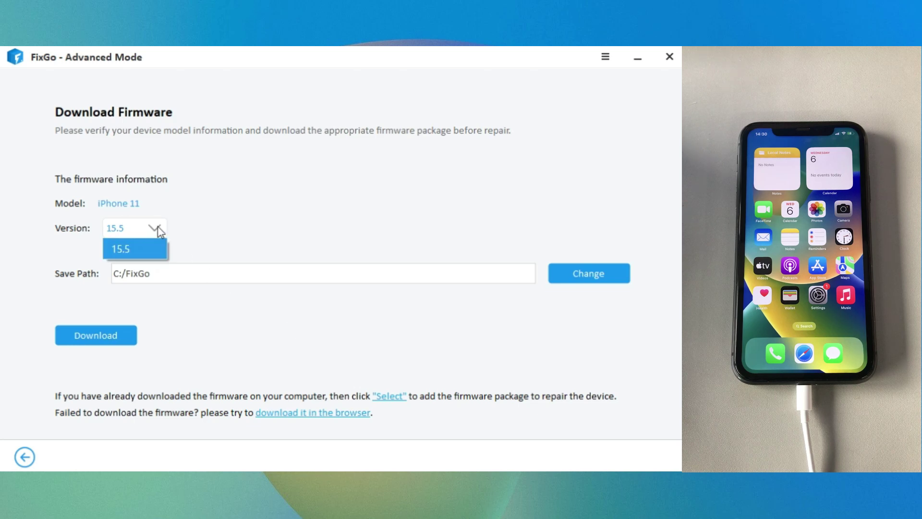
left_click(143, 257)
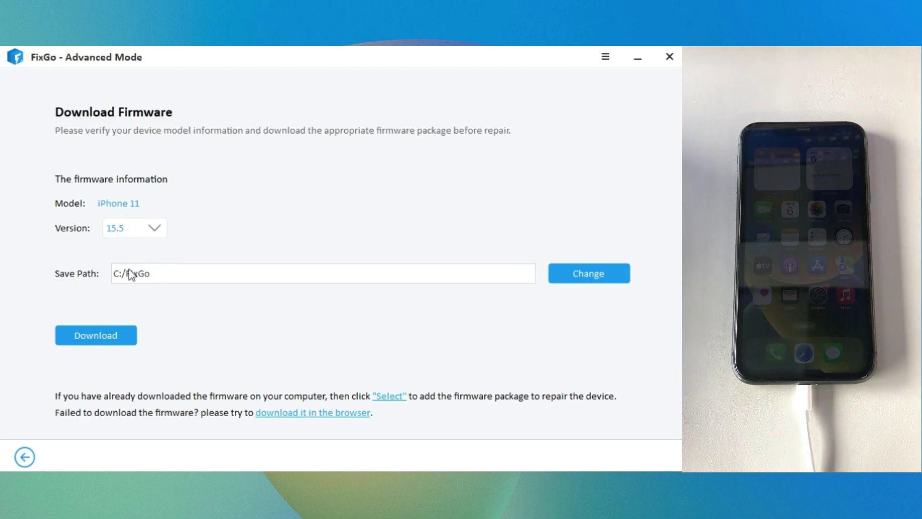
left_click(110, 337)
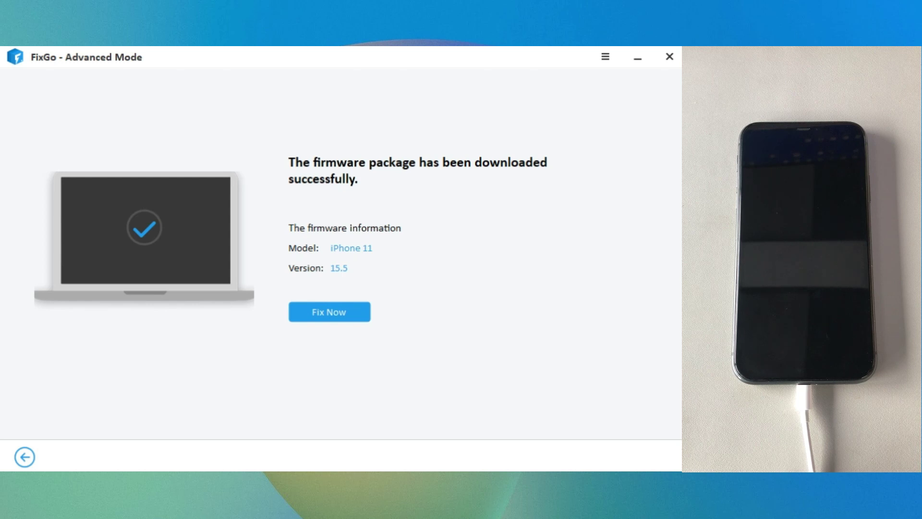
Step: Repair the iPhone 11 with the downloaded iOS 15.5 firmware
left_click(322, 316)
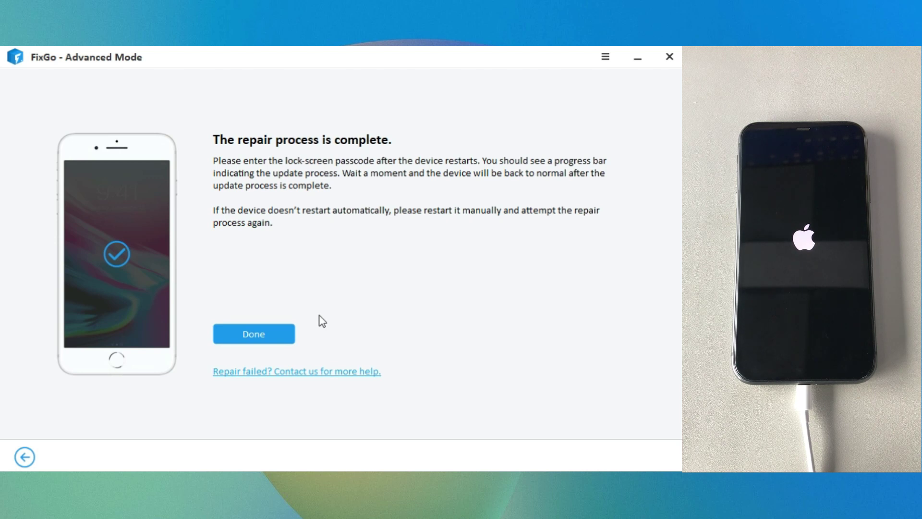
Step: Close the finished repair and return to the FixGo home screen
left_click(252, 335)
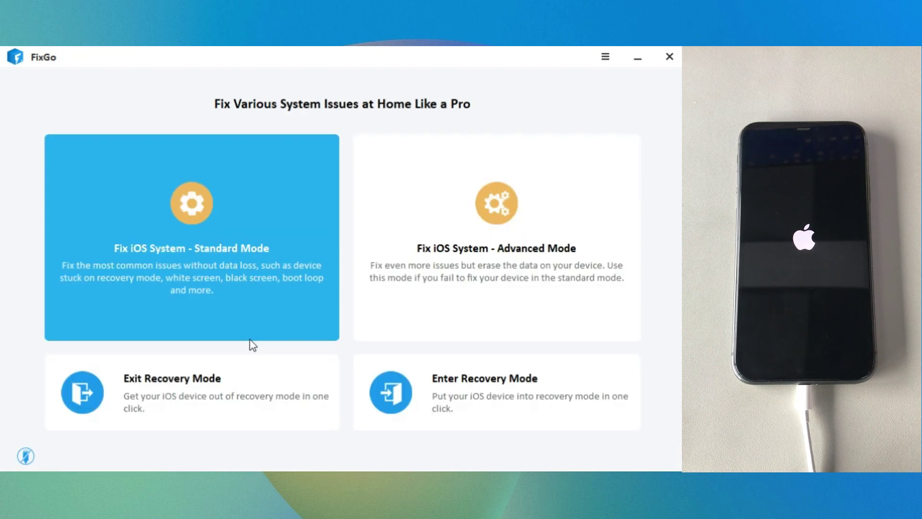